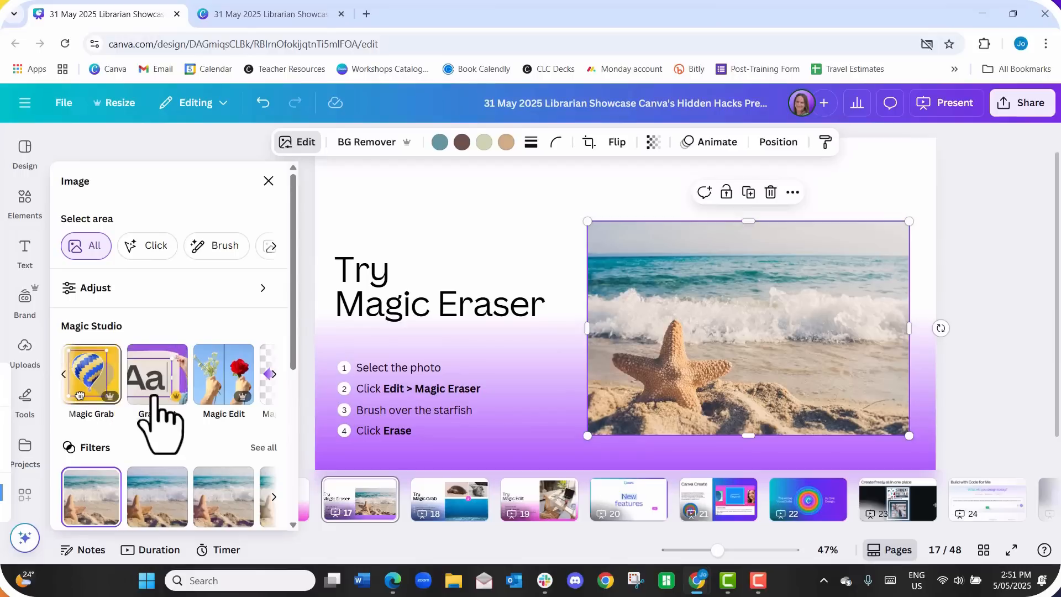
- Erase the starfish from the beach photo with Magic Eraser, selecting it as a whole object instead of brushing
{"action": "left_click", "coordinate": [275, 375]}
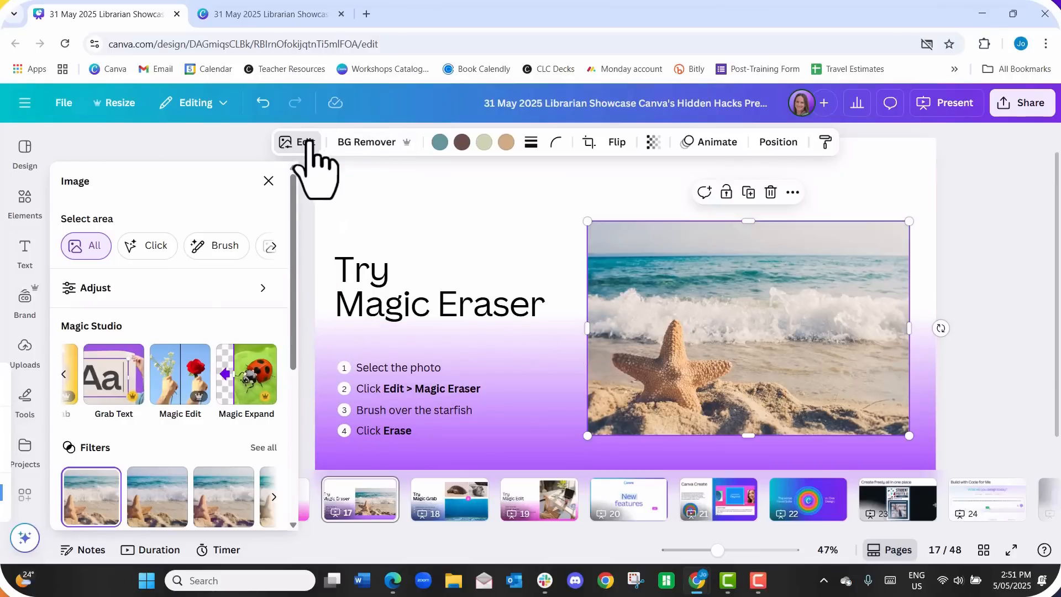
{"action": "left_click", "coordinate": [66, 375]}
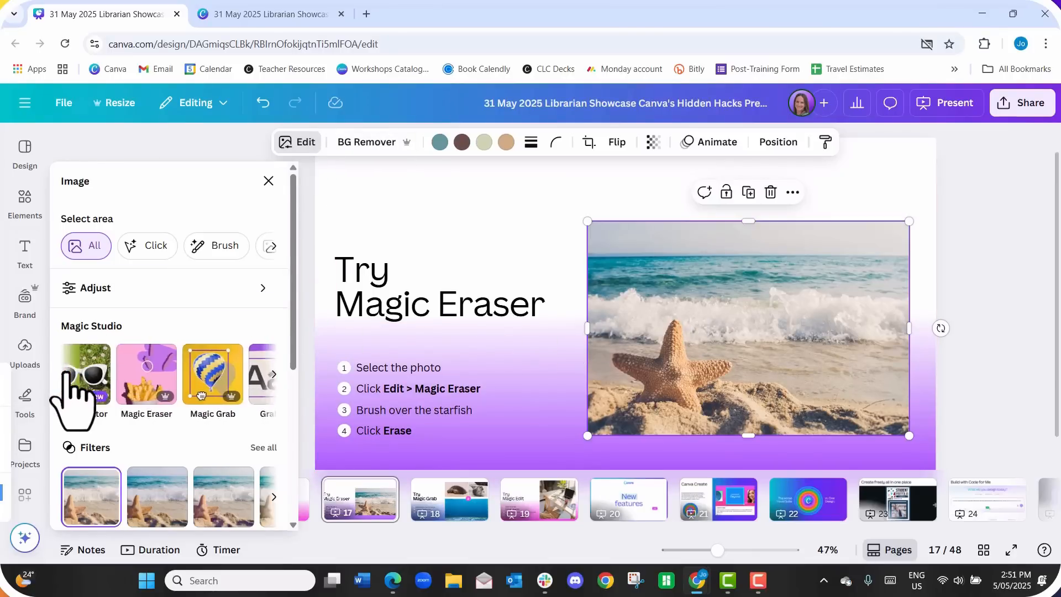
{"action": "left_click", "coordinate": [163, 392]}
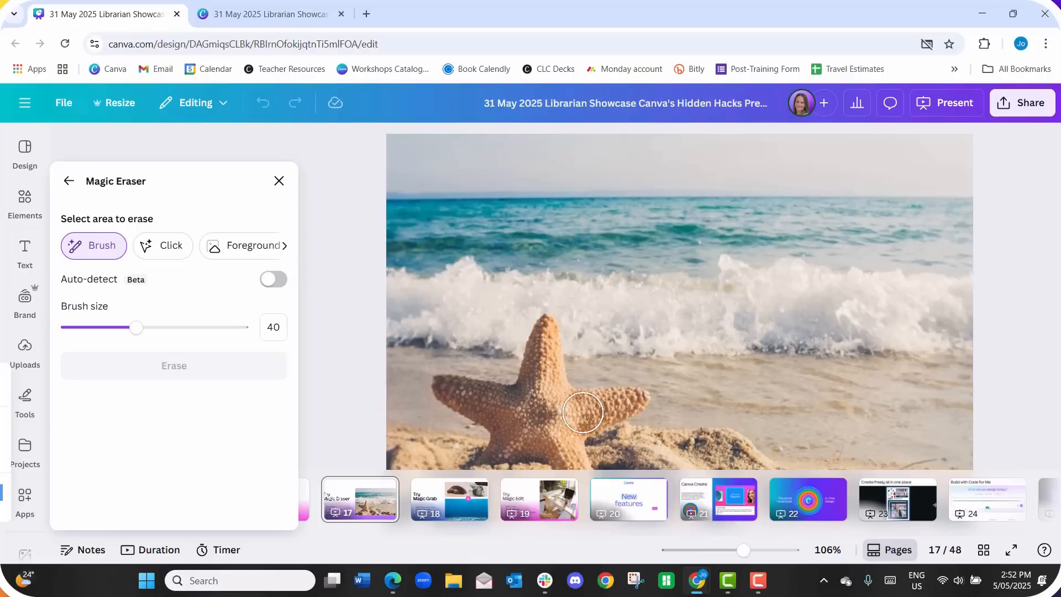
{"action": "left_click", "coordinate": [182, 252]}
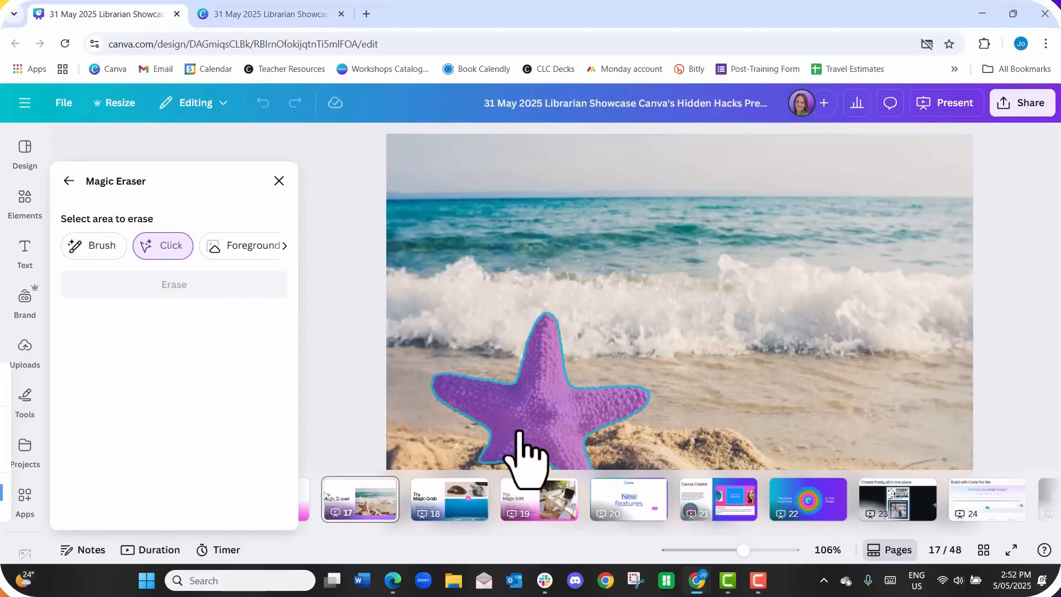
{"action": "left_click", "coordinate": [519, 434]}
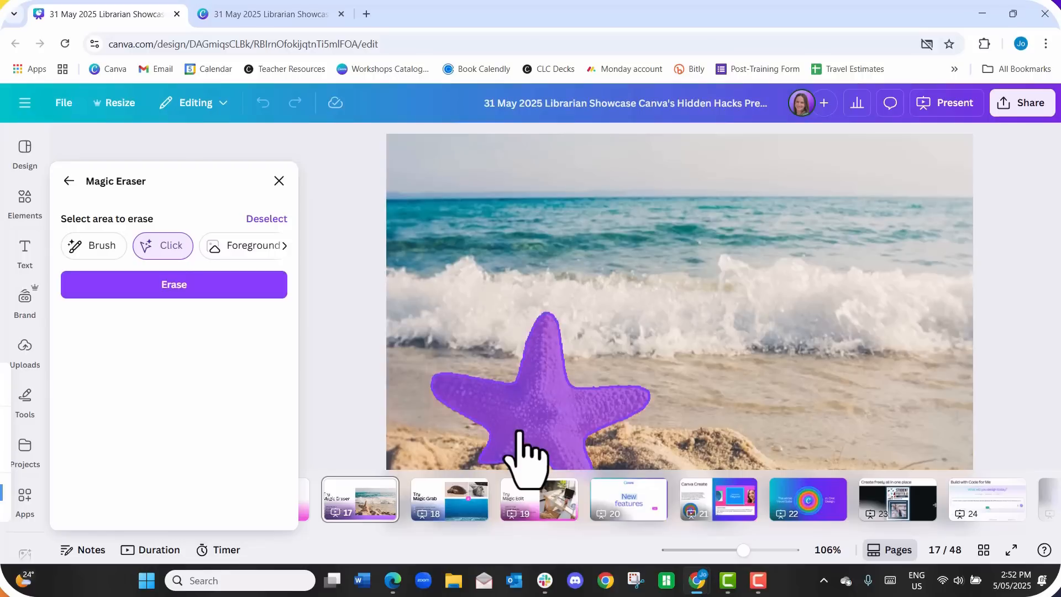
{"action": "left_click", "coordinate": [228, 292]}
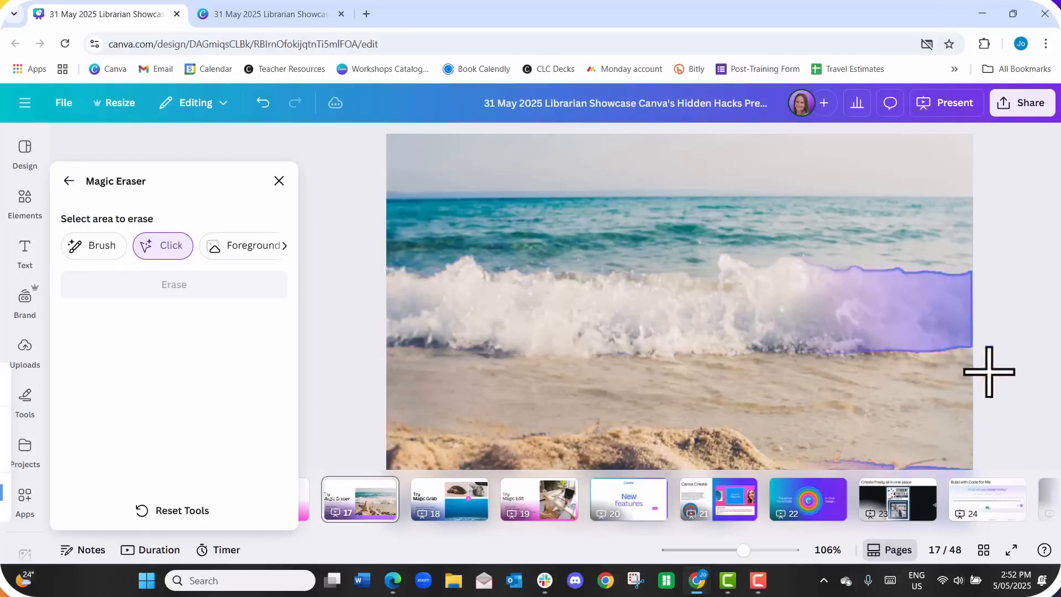
{"action": "left_click_drag", "start_coordinate": [744, 550], "coordinate": [732, 550]}
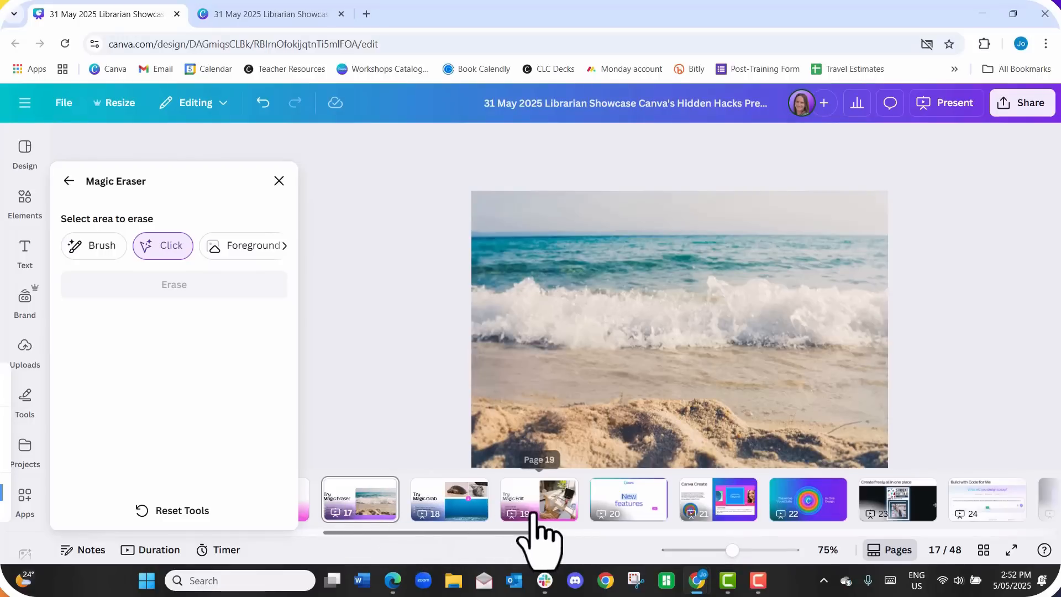
- On page 18, separate the turtle from its photo with Magic Grab and move it onto the seabed of the ocean image
{"action": "left_click", "coordinate": [451, 515]}
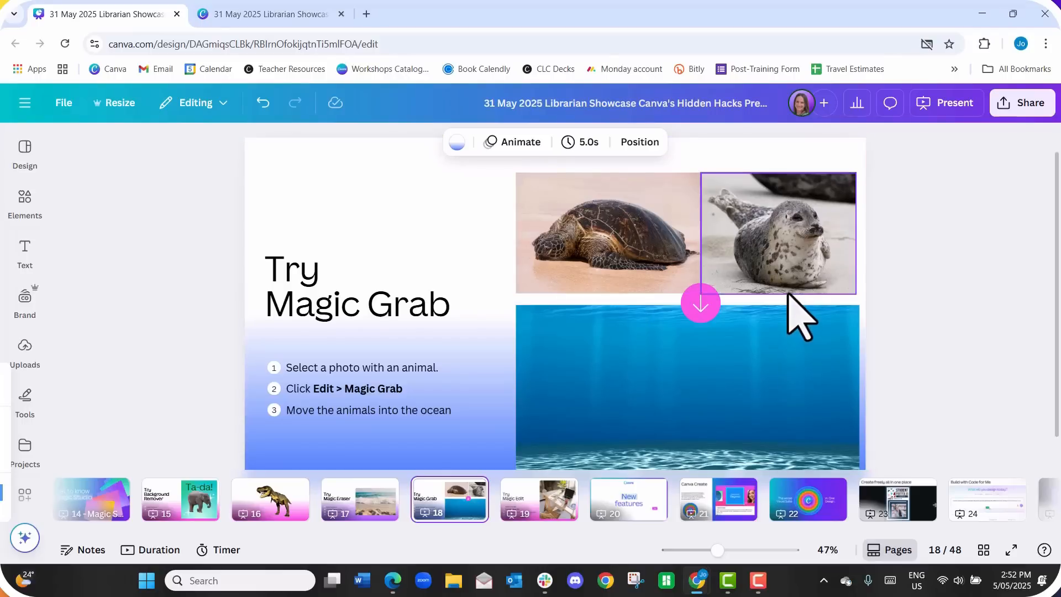
{"action": "left_click", "coordinate": [614, 251]}
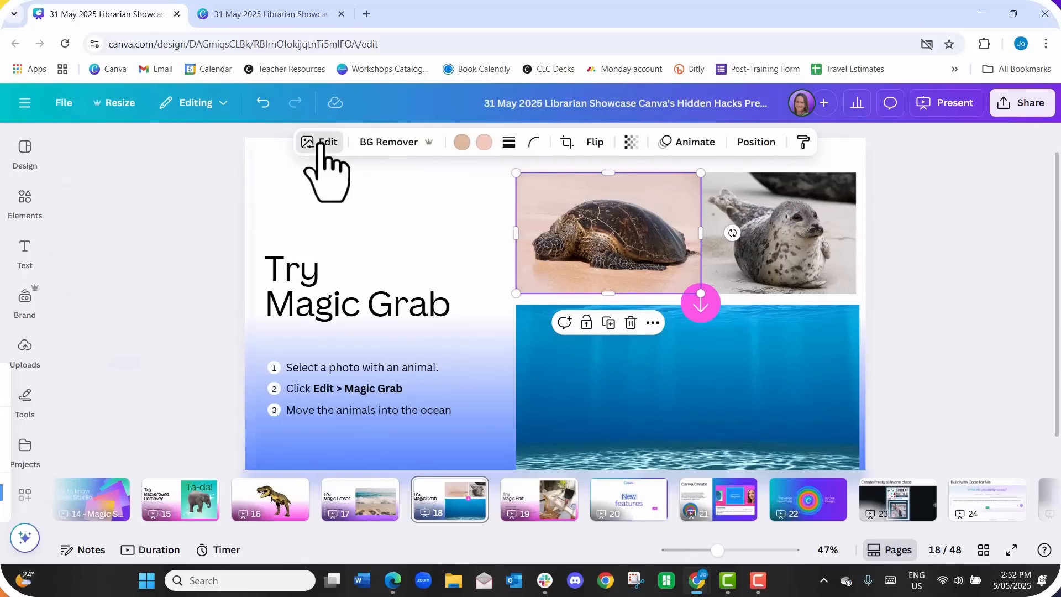
{"action": "left_click", "coordinate": [320, 145]}
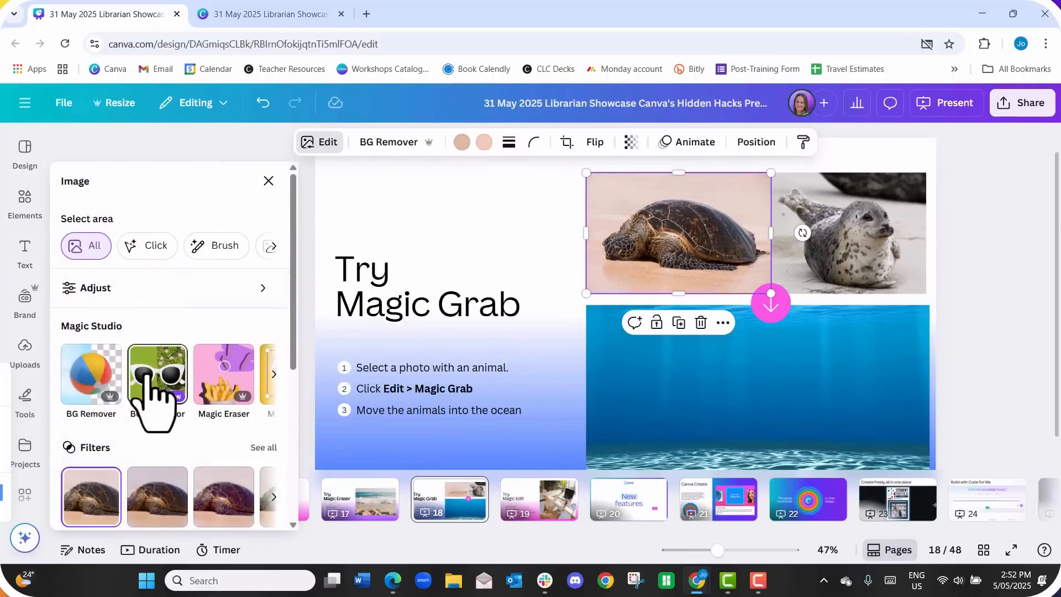
{"action": "left_click", "coordinate": [273, 375]}
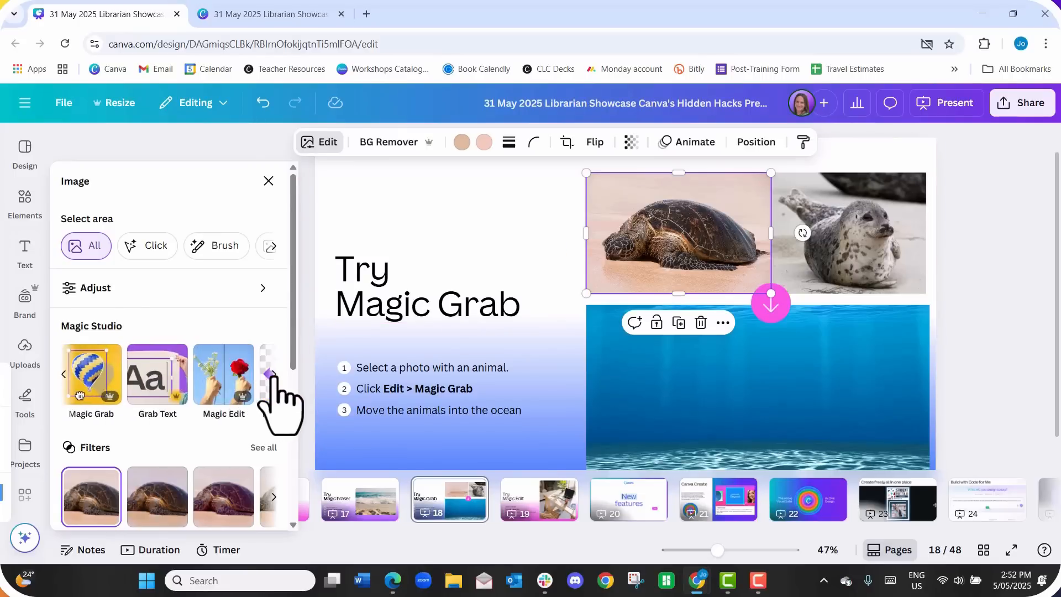
{"action": "left_click", "coordinate": [90, 401]}
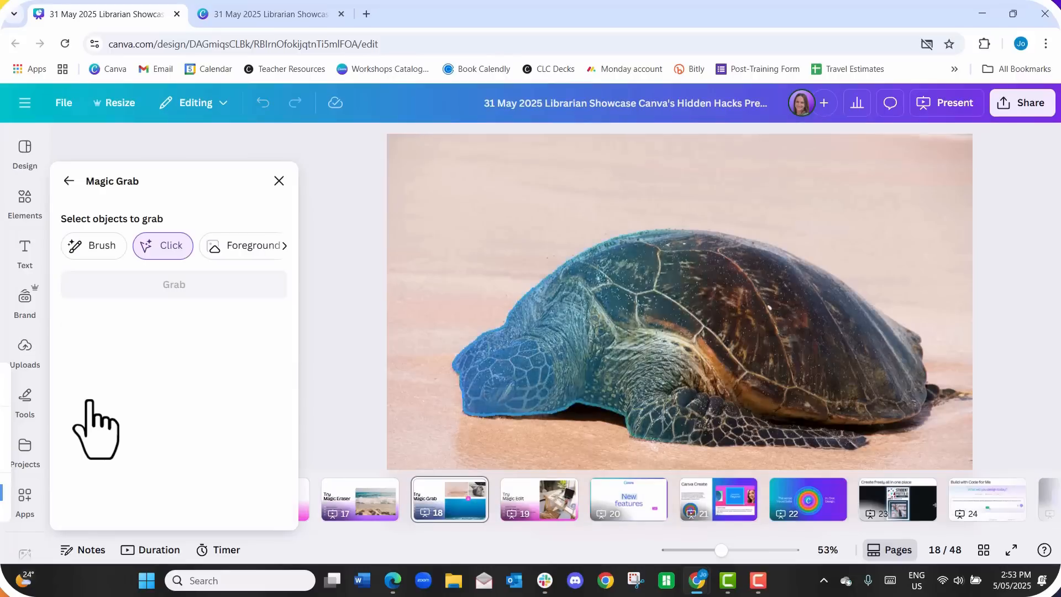
{"action": "left_click", "coordinate": [685, 332]}
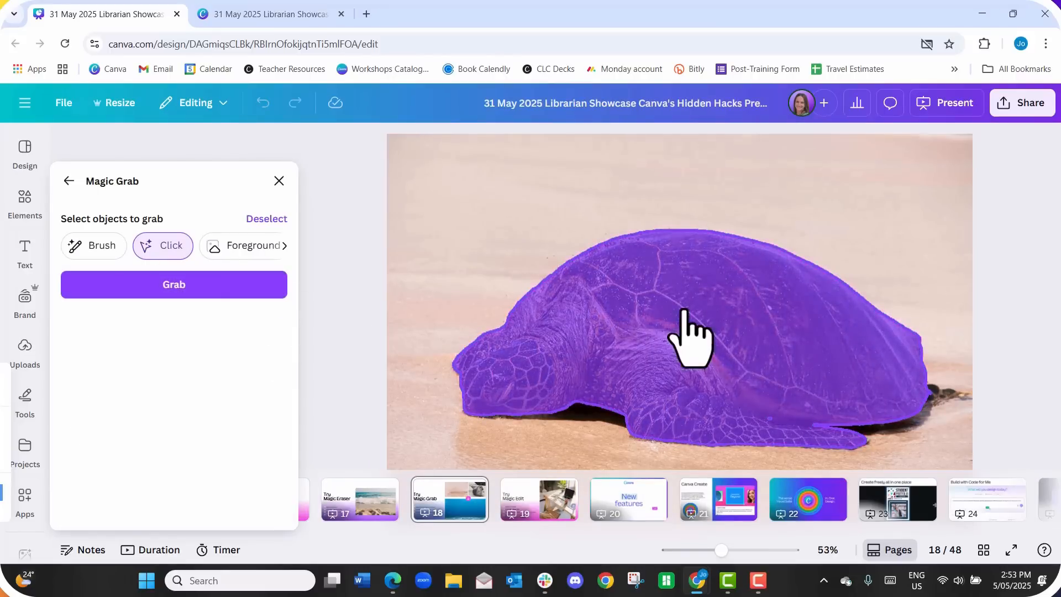
{"action": "left_click", "coordinate": [216, 287]}
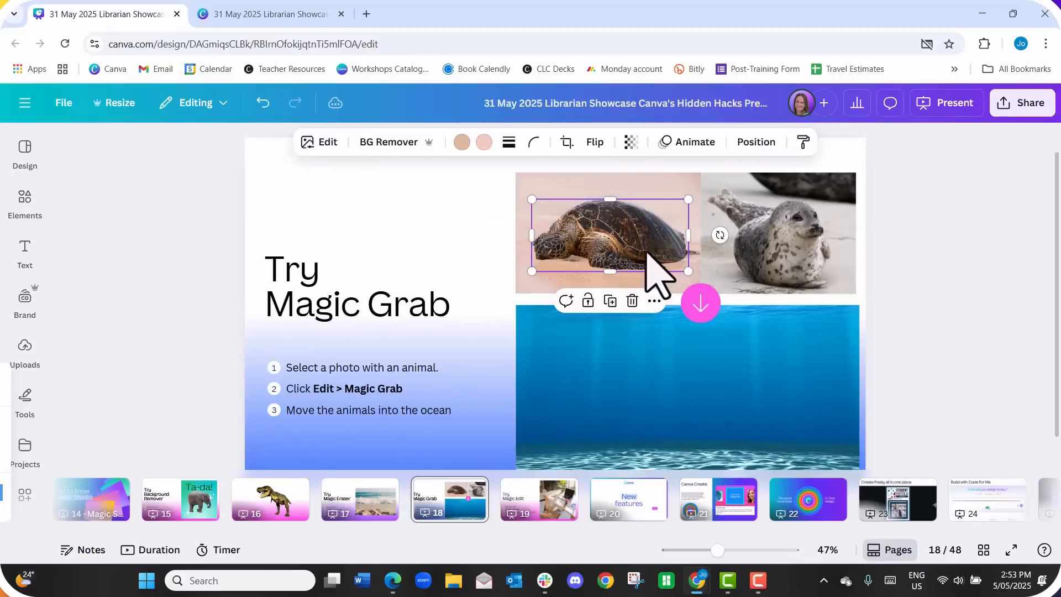
{"action": "left_click_drag", "start_coordinate": [646, 253], "coordinate": [654, 441]}
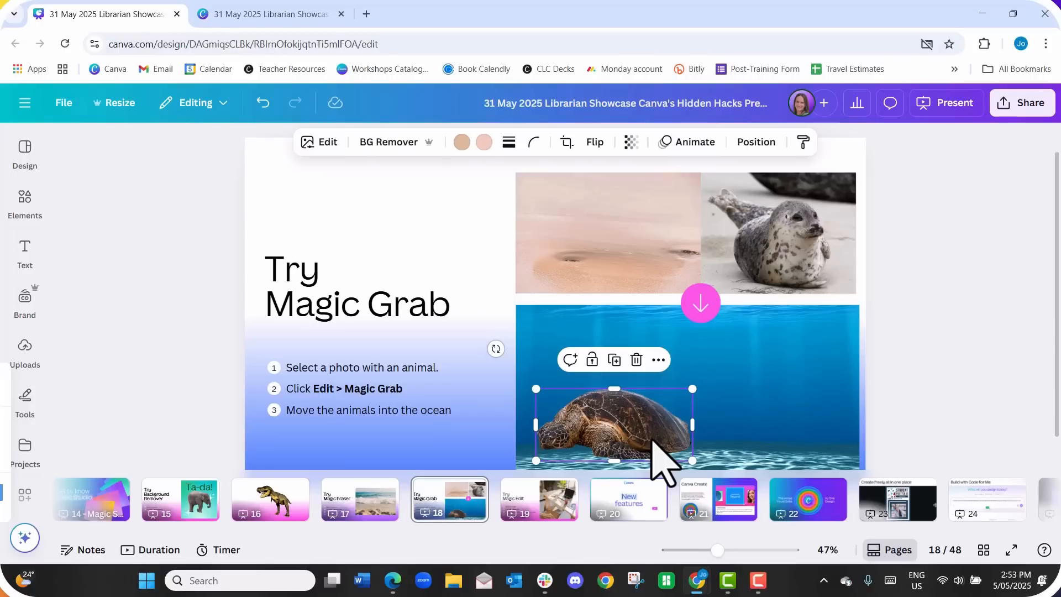
- Separate the seal from its photo with Magic Grab and place it in the ocean image beside the turtle
{"action": "left_click", "coordinate": [811, 257]}
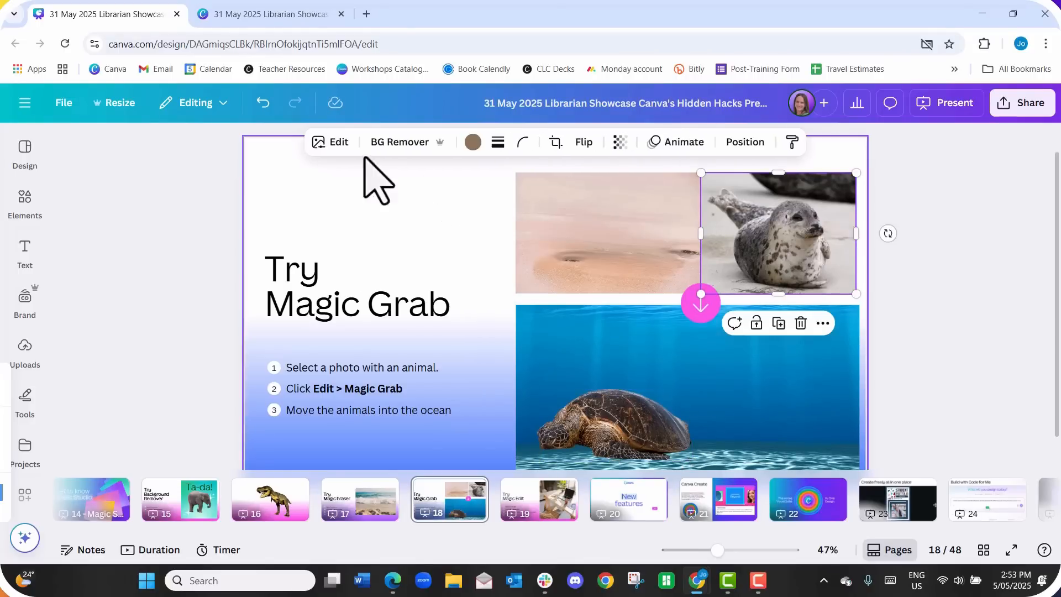
{"action": "left_click", "coordinate": [343, 145]}
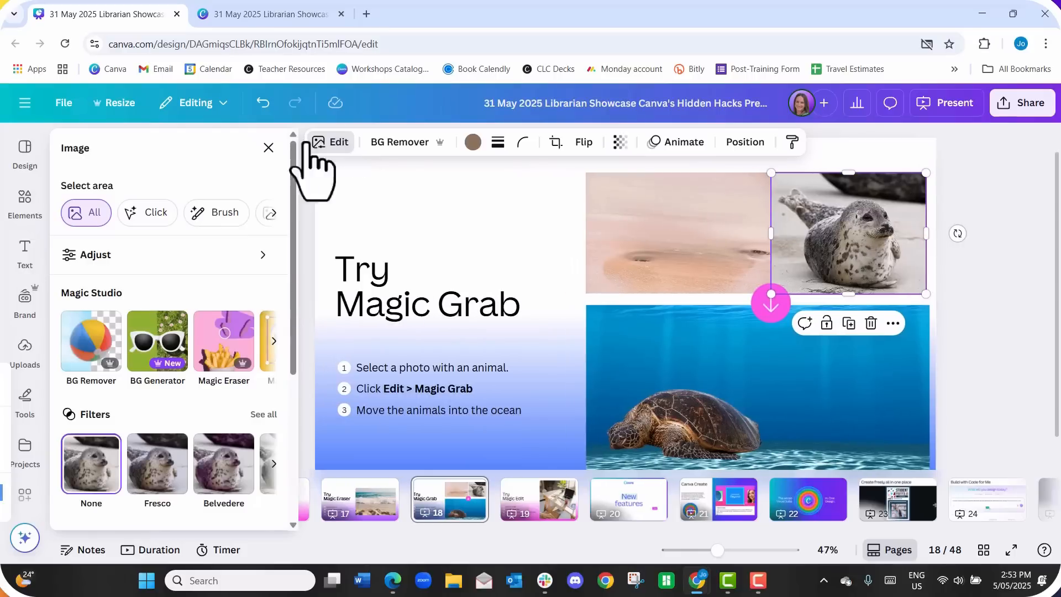
{"action": "left_click", "coordinate": [274, 339]}
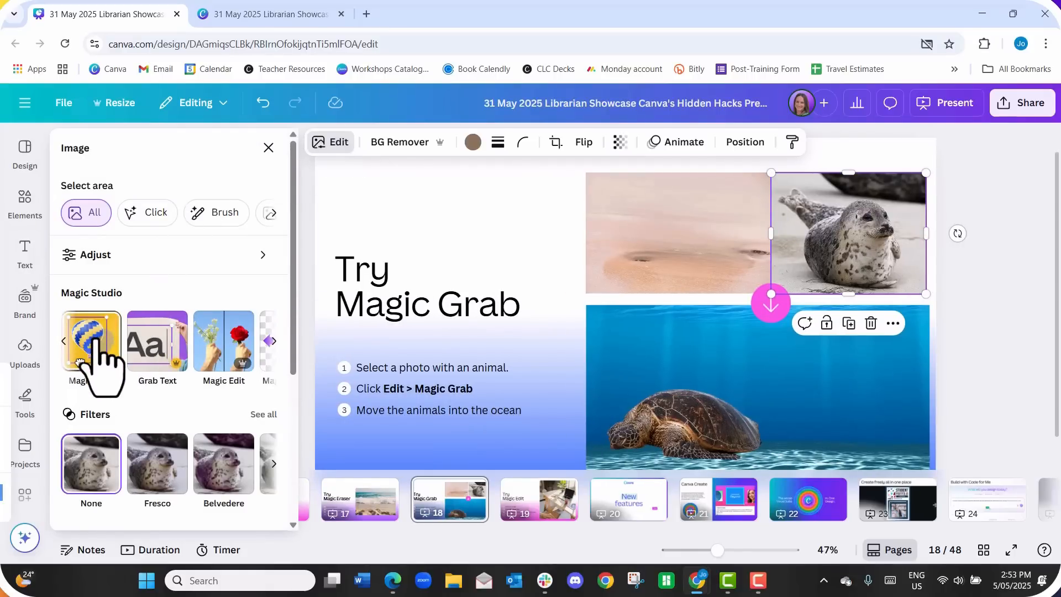
{"action": "left_click", "coordinate": [97, 340]}
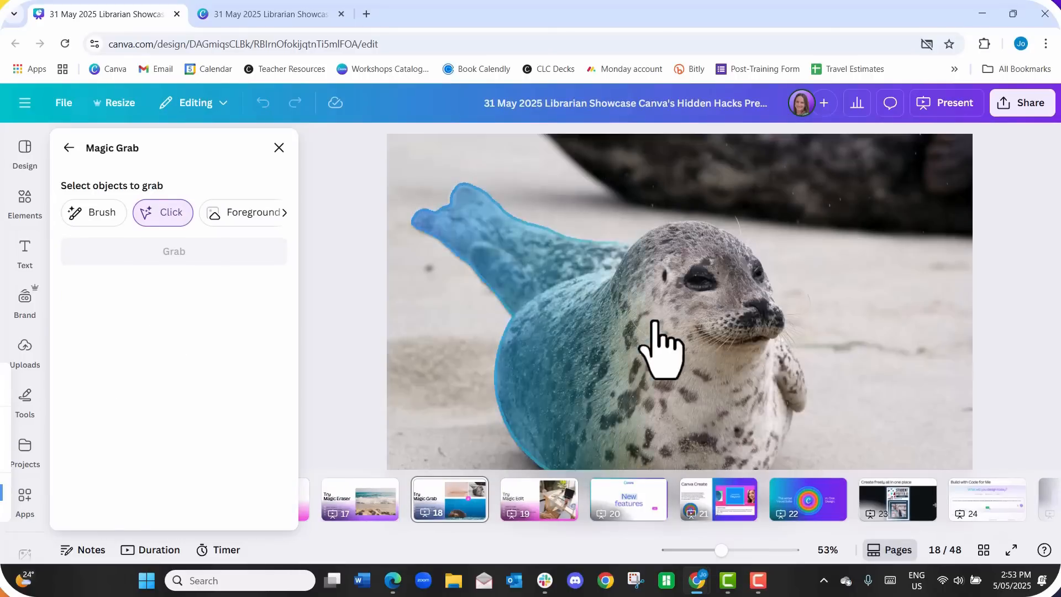
{"action": "left_click", "coordinate": [645, 334]}
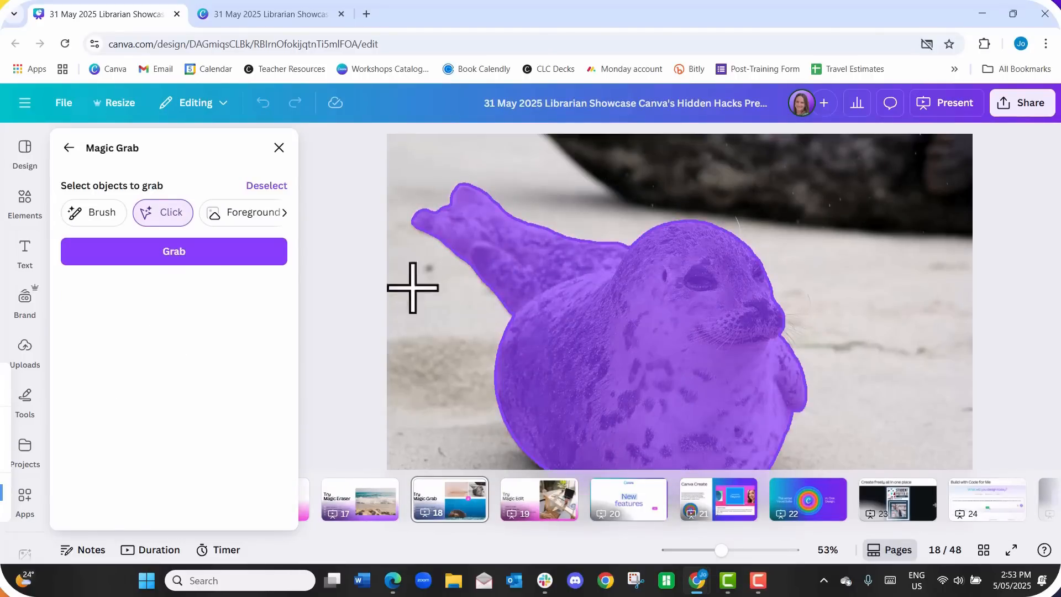
{"action": "left_click", "coordinate": [263, 258]}
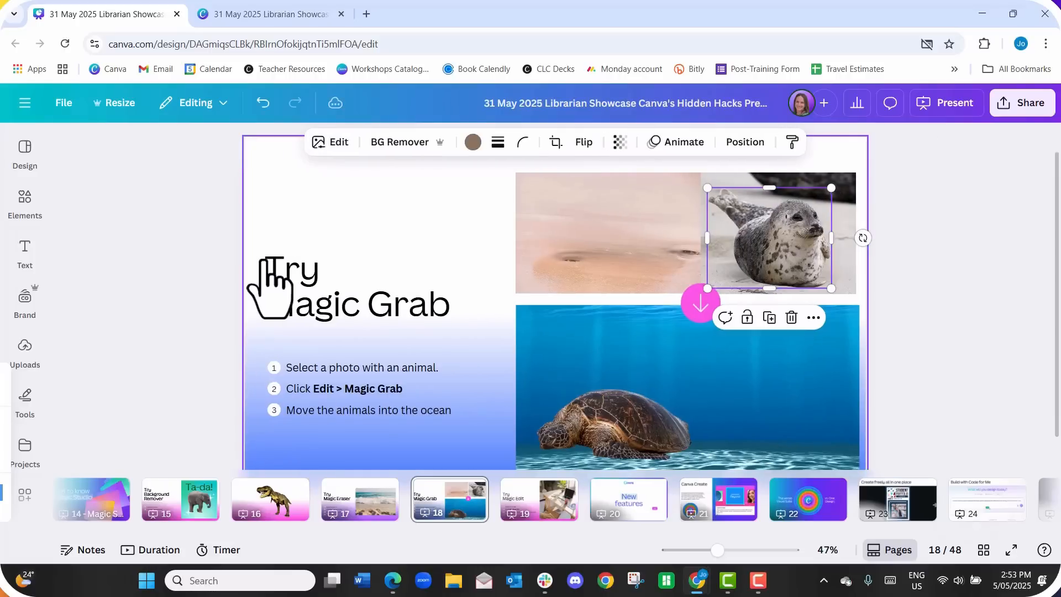
{"action": "left_click_drag", "start_coordinate": [761, 239], "coordinate": [770, 401]}
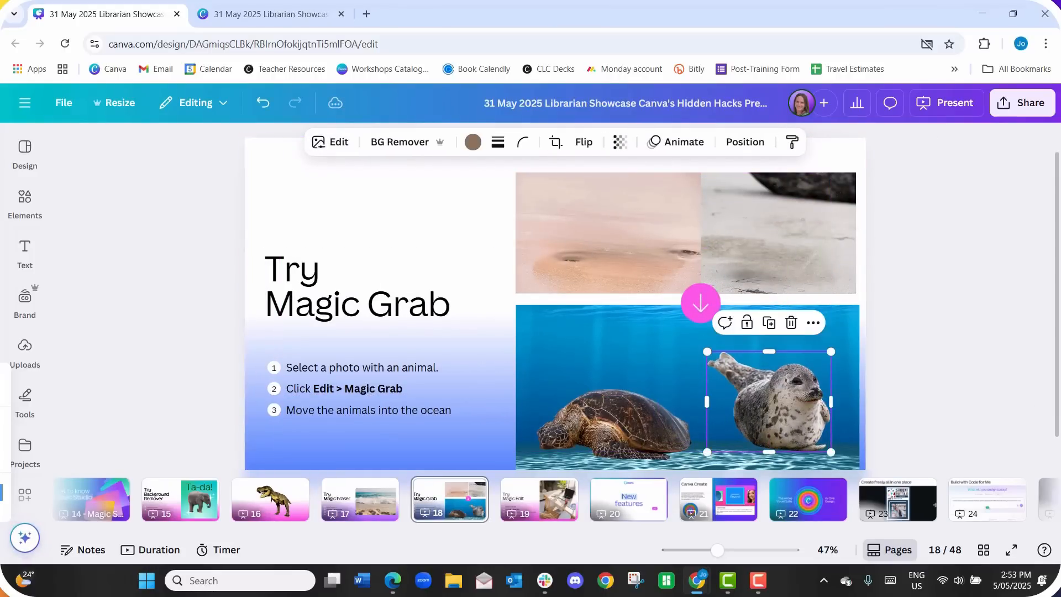
{"action": "left_click", "coordinate": [988, 318]}
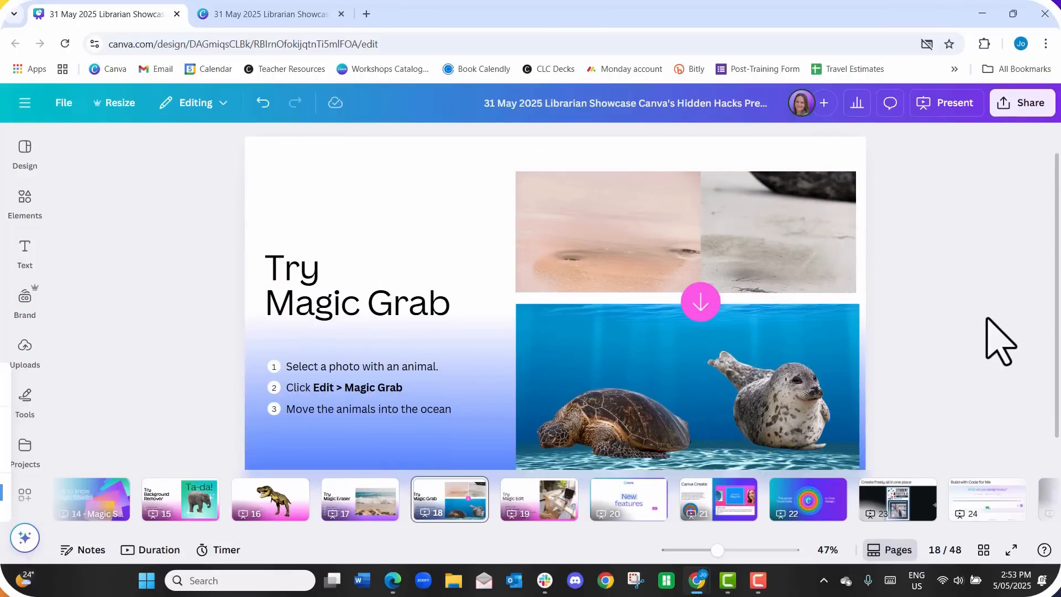
- On page 19, start Magic Edit on the desk photo and brush over the tablet as the area to edit
{"action": "scroll", "coordinate": [990, 348], "scroll_direction": "down", "scroll_amount": 1}
{"action": "left_click", "coordinate": [522, 500]}
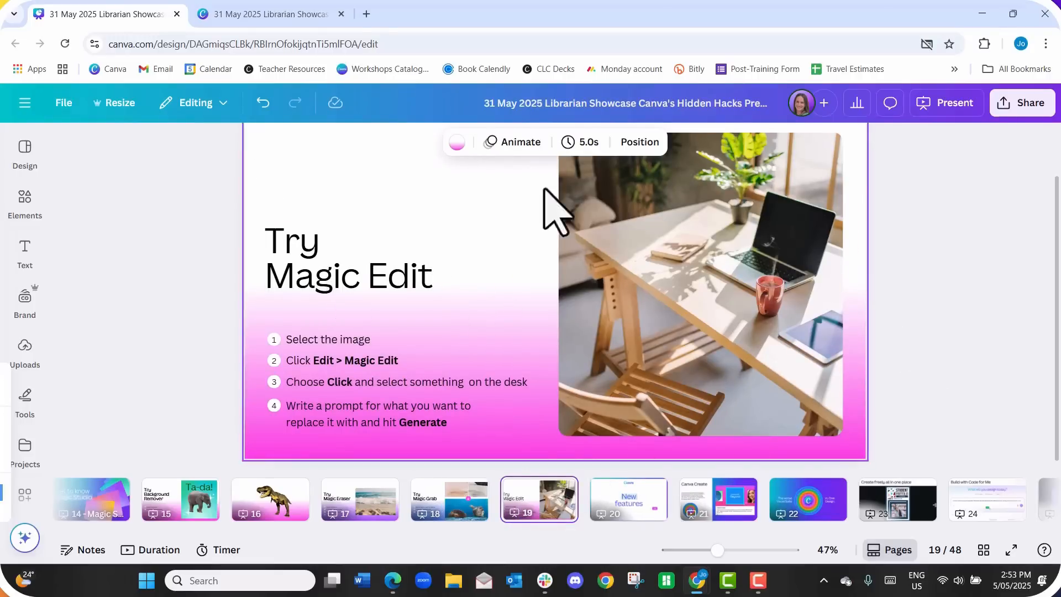
{"action": "left_click", "coordinate": [593, 250]}
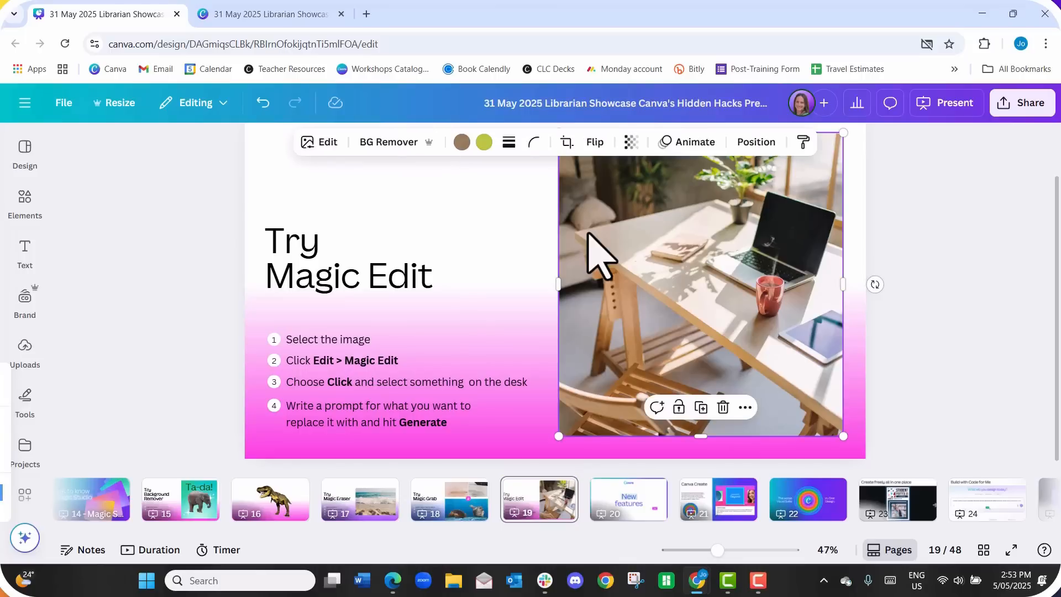
{"action": "left_click", "coordinate": [320, 143]}
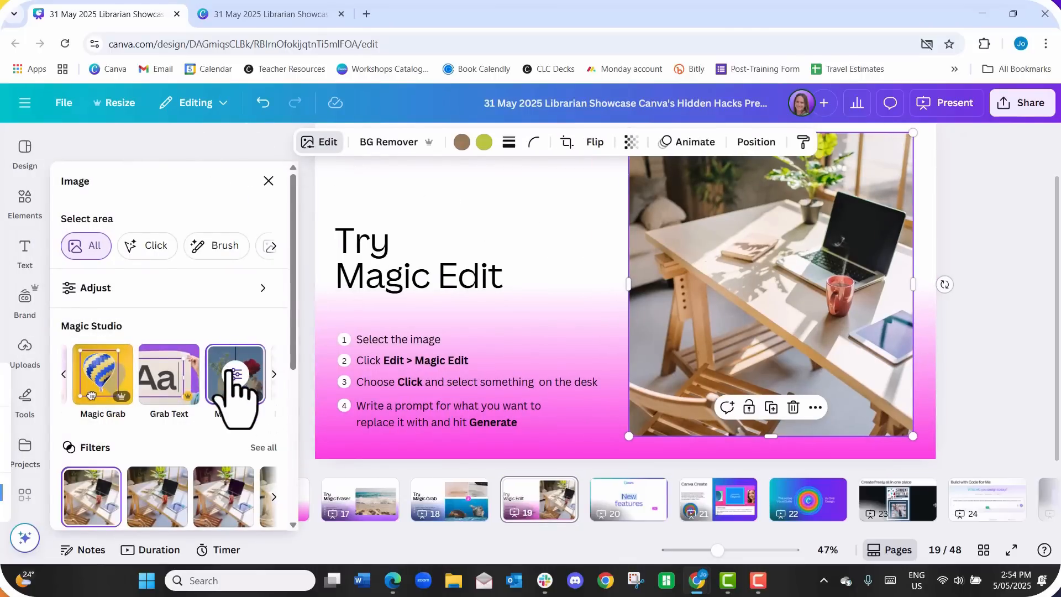
{"action": "left_click", "coordinate": [236, 395]}
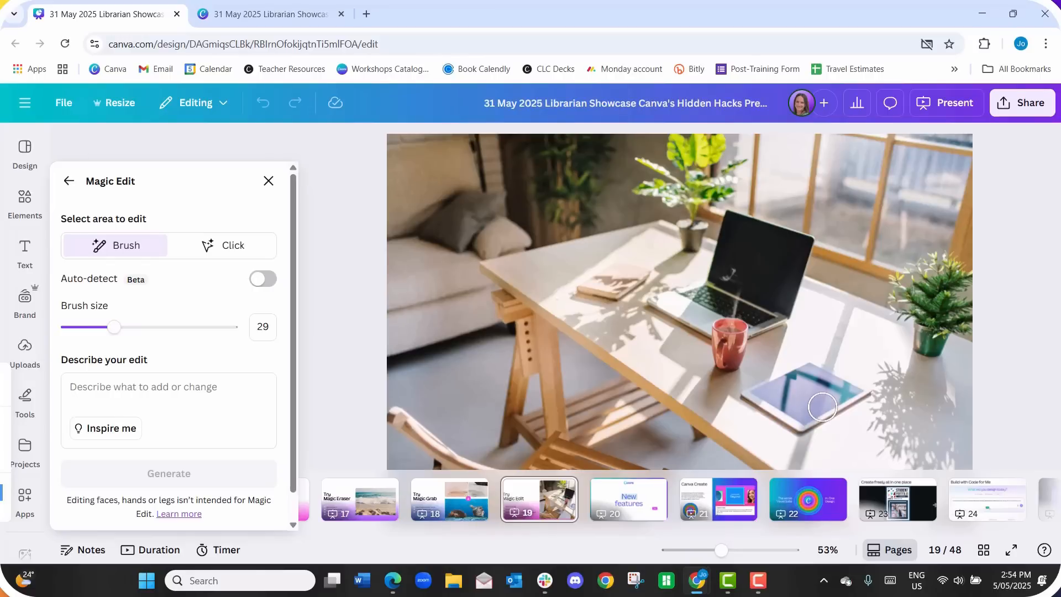
{"action": "mouse_move", "coordinate": [750, 397]}
{"action": "left_mouse_down"}
{"action": "mouse_move", "coordinate": [813, 367]}
{"action": "mouse_move", "coordinate": [854, 389]}
{"action": "mouse_move", "coordinate": [796, 420]}
{"action": "left_mouse_up"}
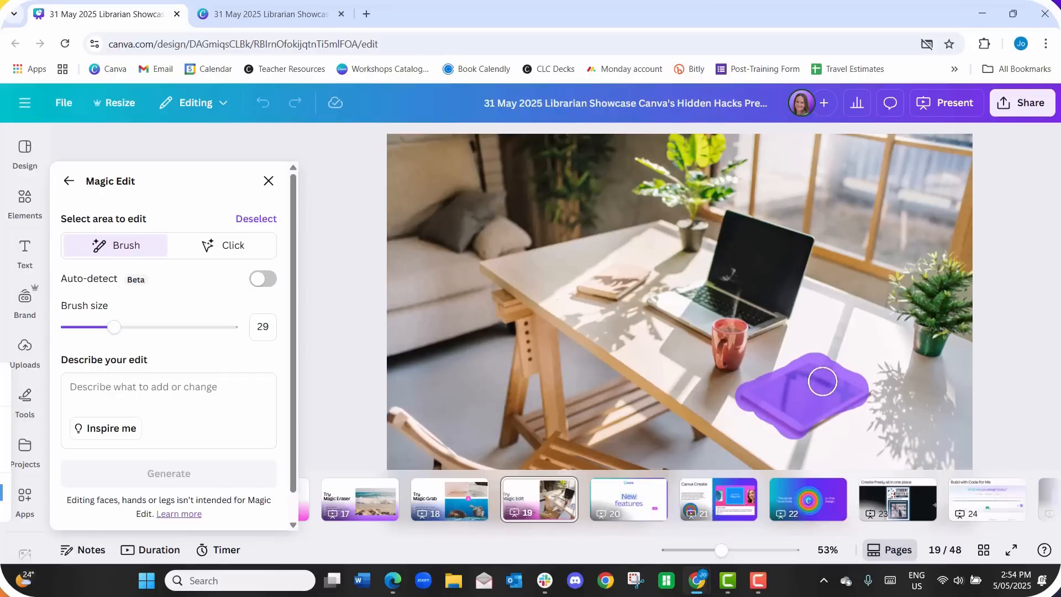
- Generate an "open book" in the brushed area, preview the variants, keep the first one and close Magic Edit
{"action": "left_click", "coordinate": [169, 400]}
{"action": "type", "text": "open book"}
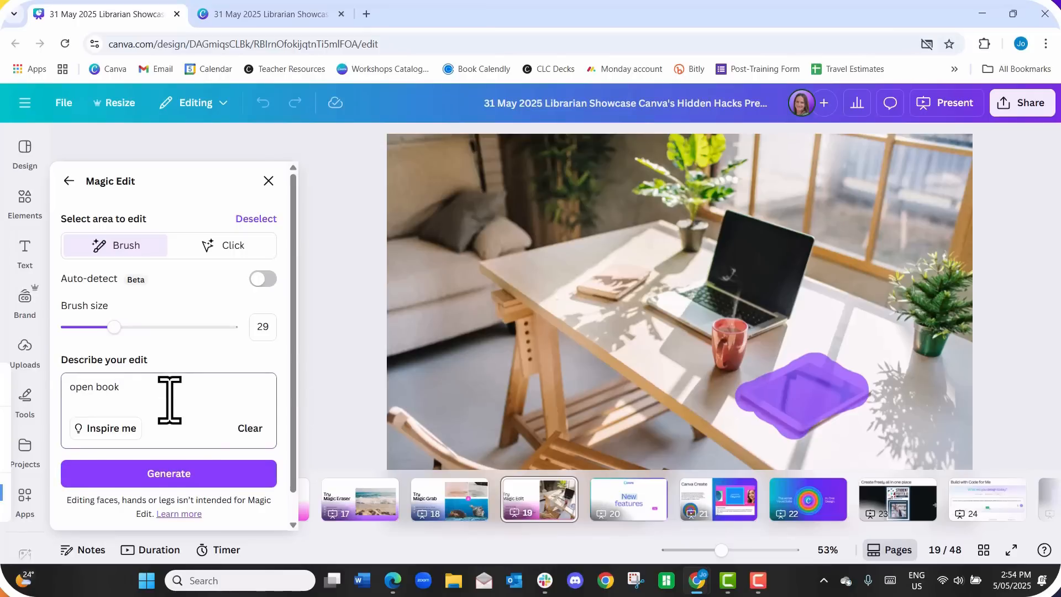
{"action": "left_click", "coordinate": [202, 473]}
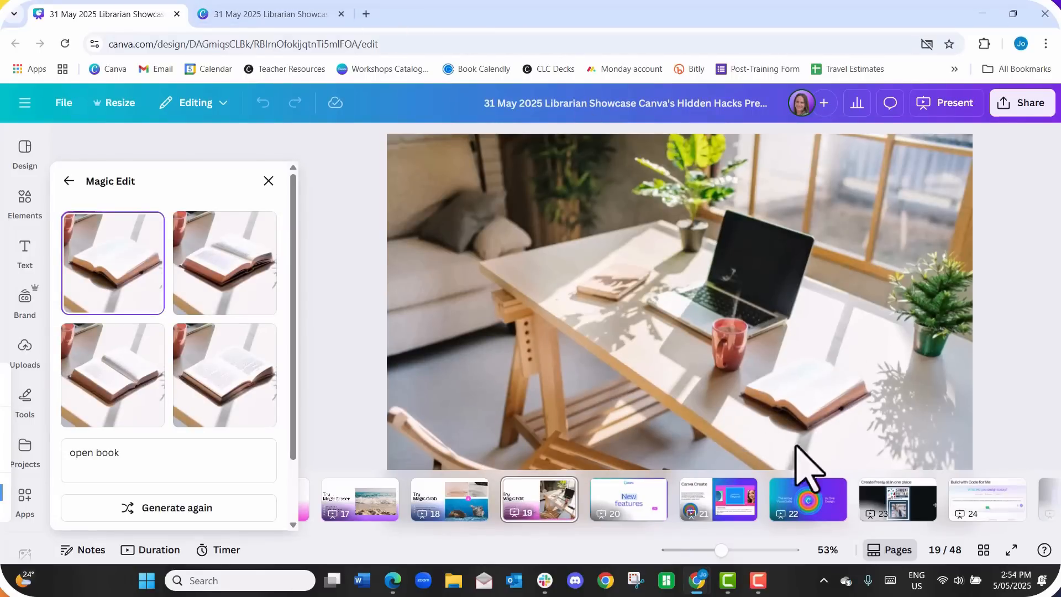
{"action": "left_click", "coordinate": [232, 293]}
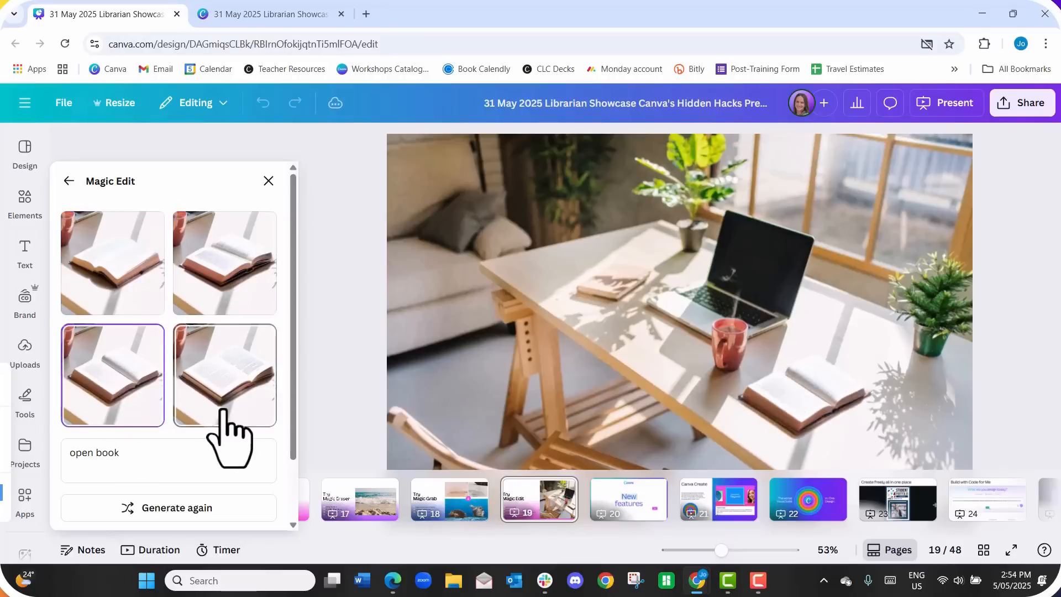
{"action": "left_click", "coordinate": [230, 433]}
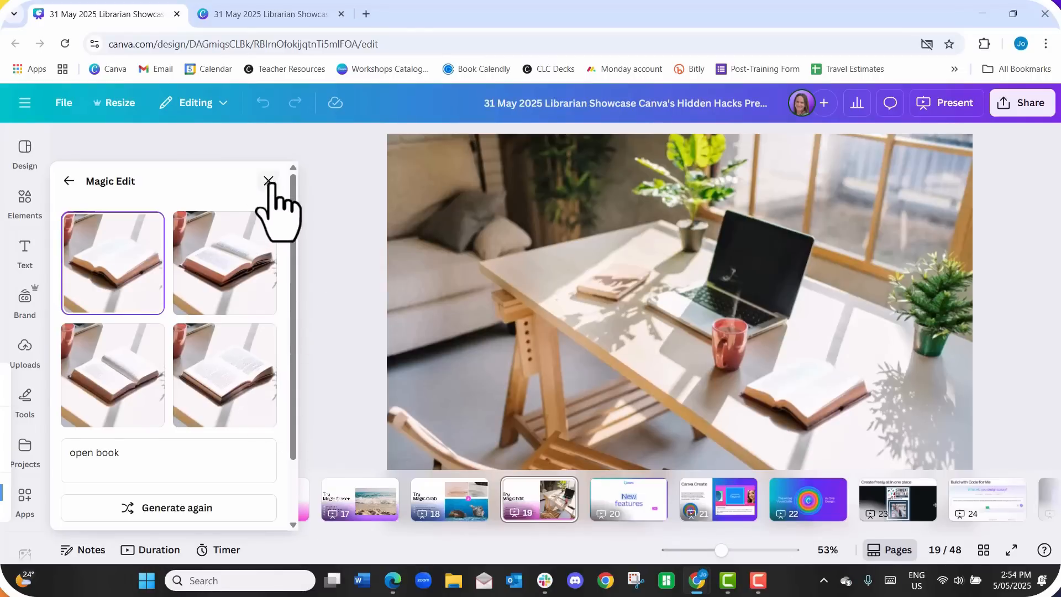
{"action": "left_click", "coordinate": [269, 181]}
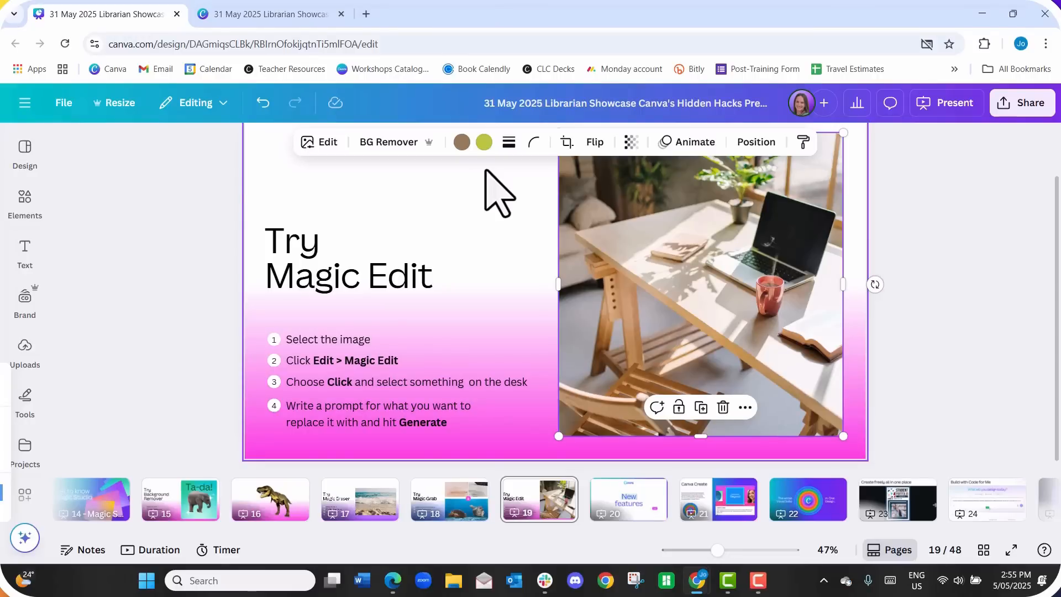
- Go past the New features slide to the Canva Create slide on page 21 and show it full screen
{"action": "left_click", "coordinate": [636, 516]}
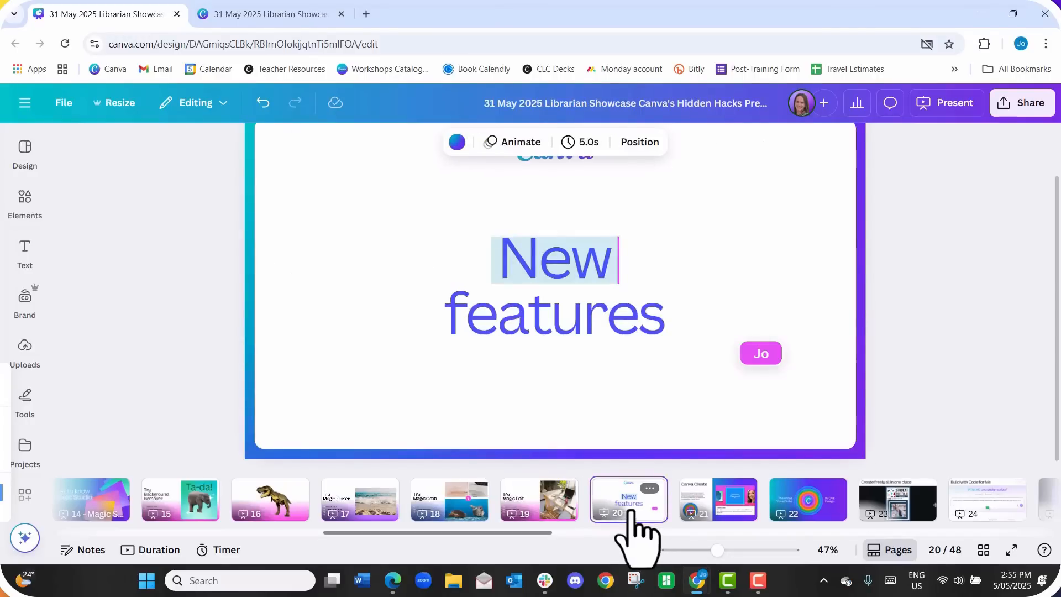
{"action": "left_click", "coordinate": [692, 500]}
{"action": "left_click", "coordinate": [1011, 550]}
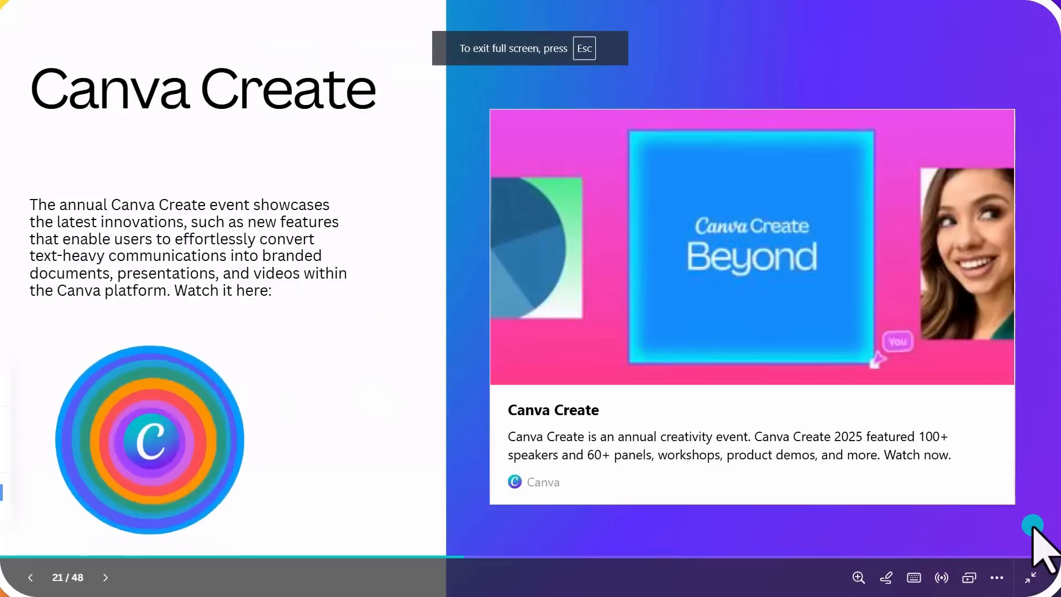